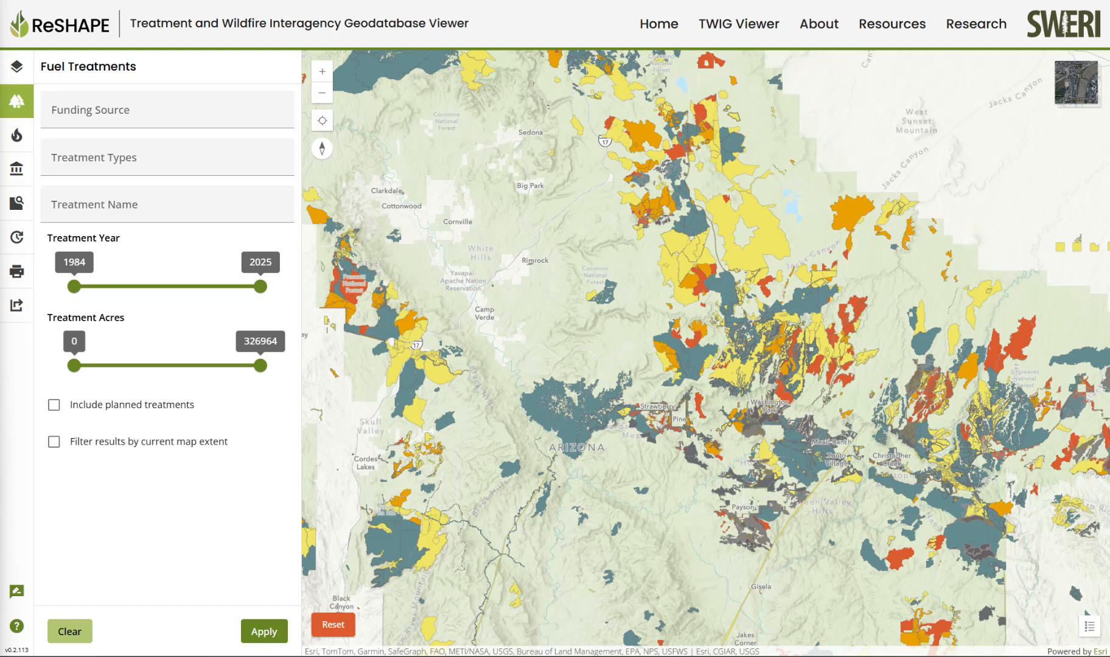
Step: Check the years-since-treatment legend in the layer list and return to the fuel treatment filters
{"action": "left_click", "coordinate": [417, 344]}
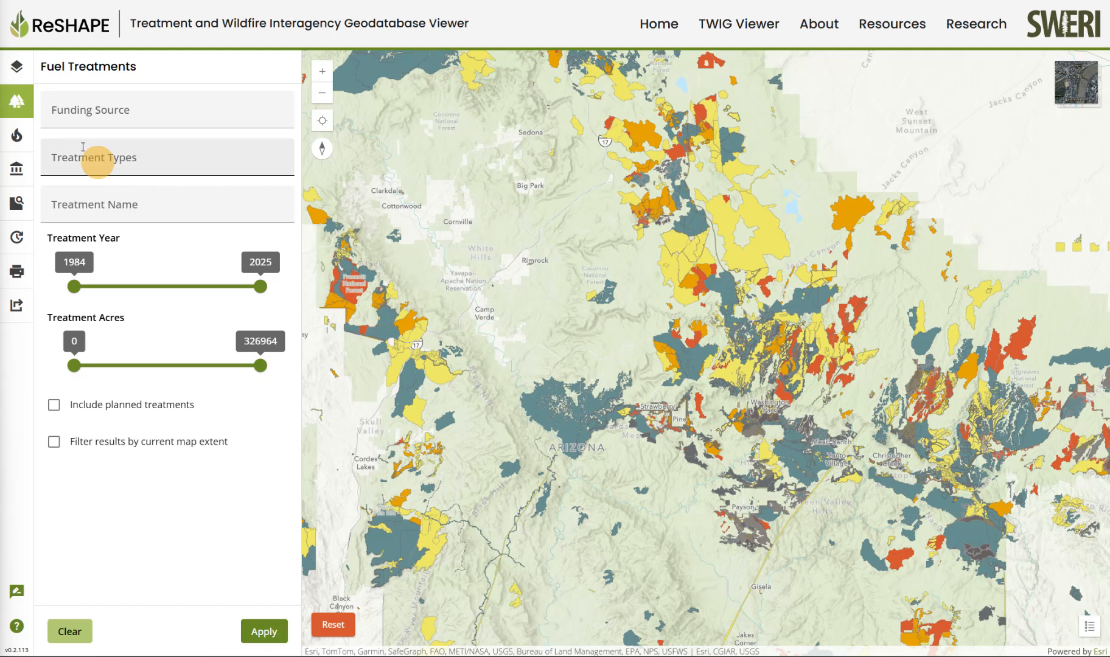
{"action": "left_click", "coordinate": [16, 66]}
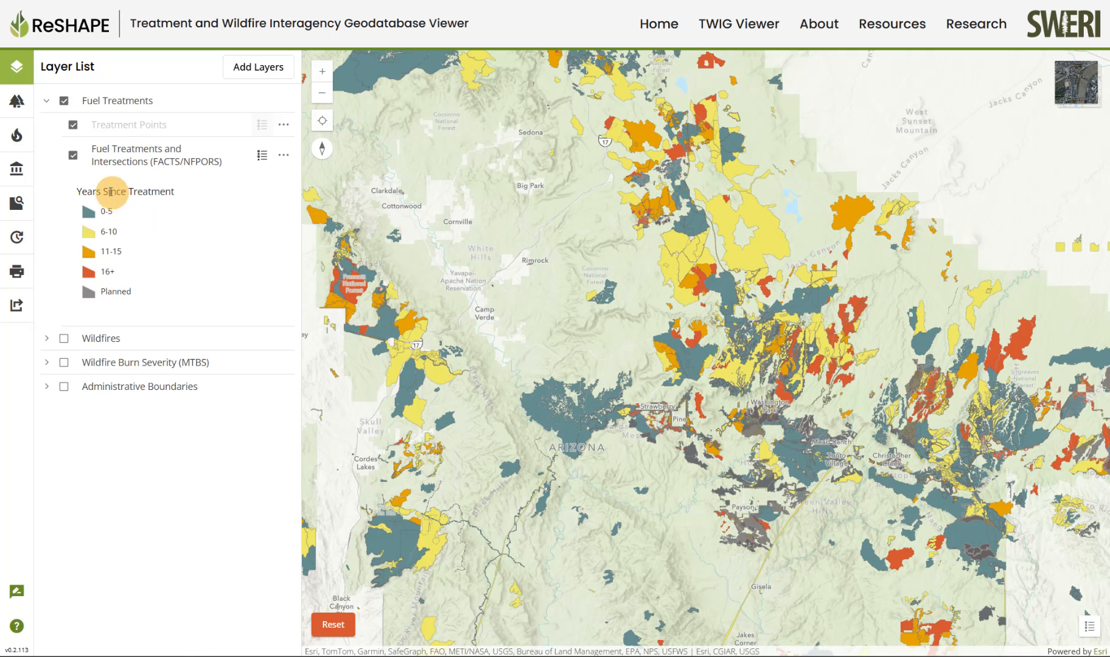
{"action": "left_click", "coordinate": [20, 113]}
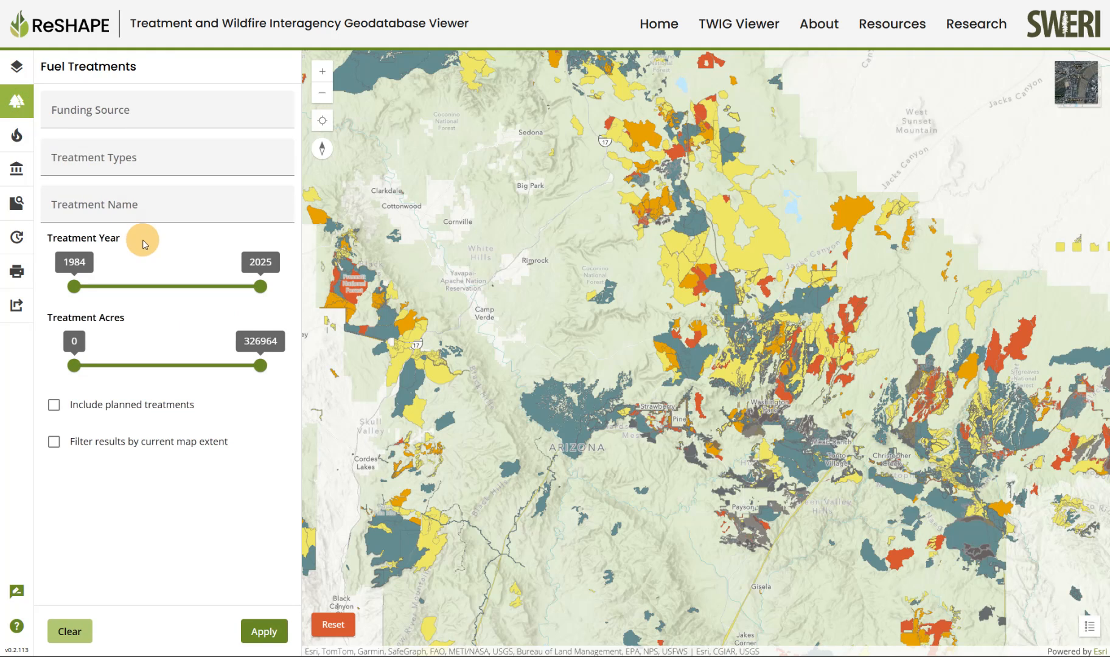
Step: Review the available funding source and treatment type filter options without choosing any
{"action": "left_click", "coordinate": [127, 111]}
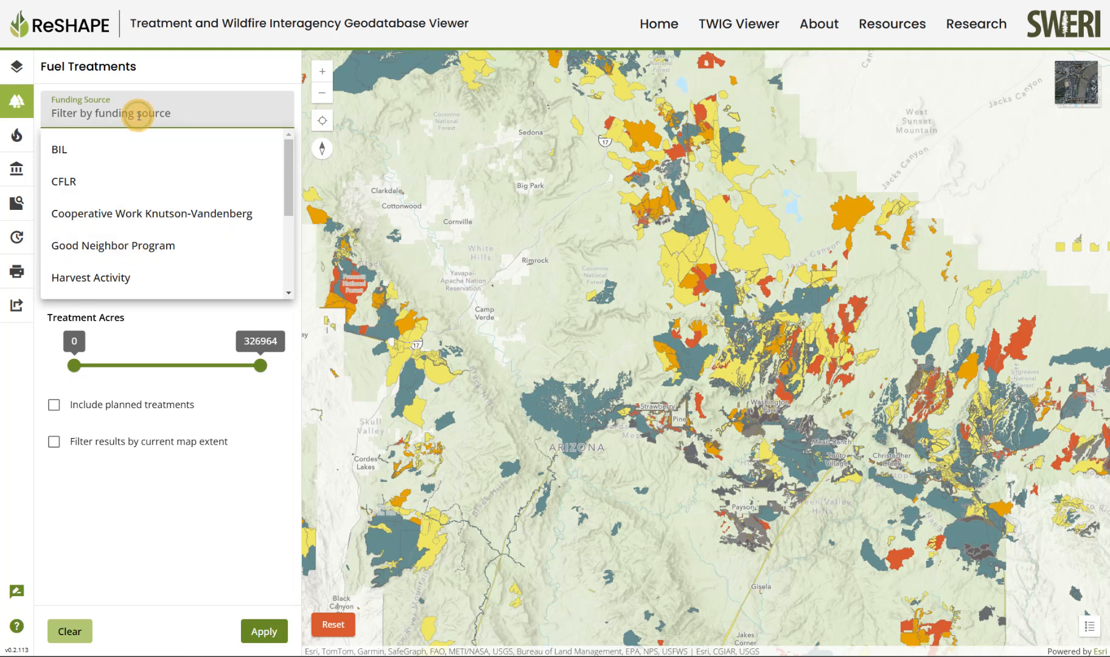
{"action": "left_click", "coordinate": [153, 489]}
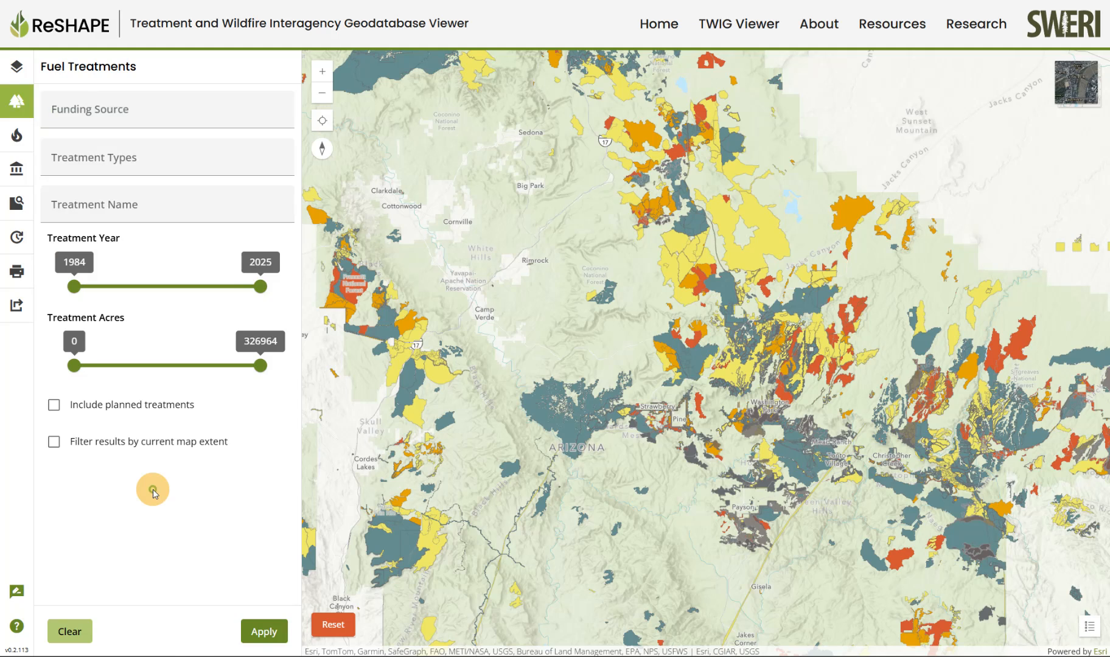
{"action": "left_click", "coordinate": [145, 163]}
{"action": "scroll", "coordinate": [159, 243], "scroll_direction": "down", "scroll_amount": 3}
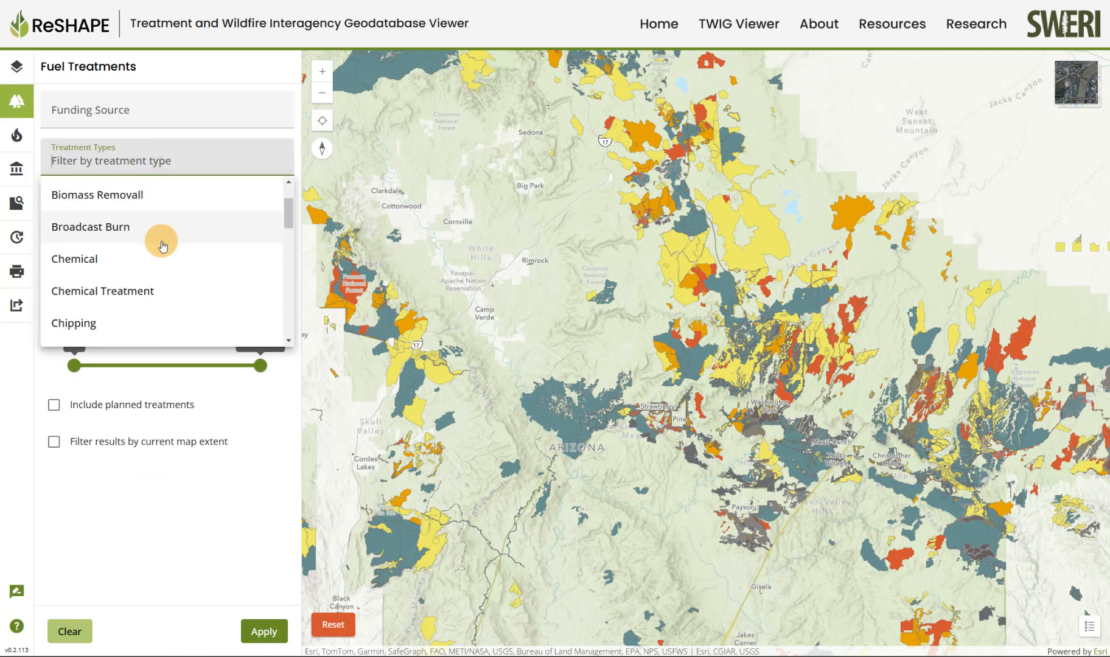
{"action": "scroll", "coordinate": [163, 250], "scroll_direction": "down", "scroll_amount": 6}
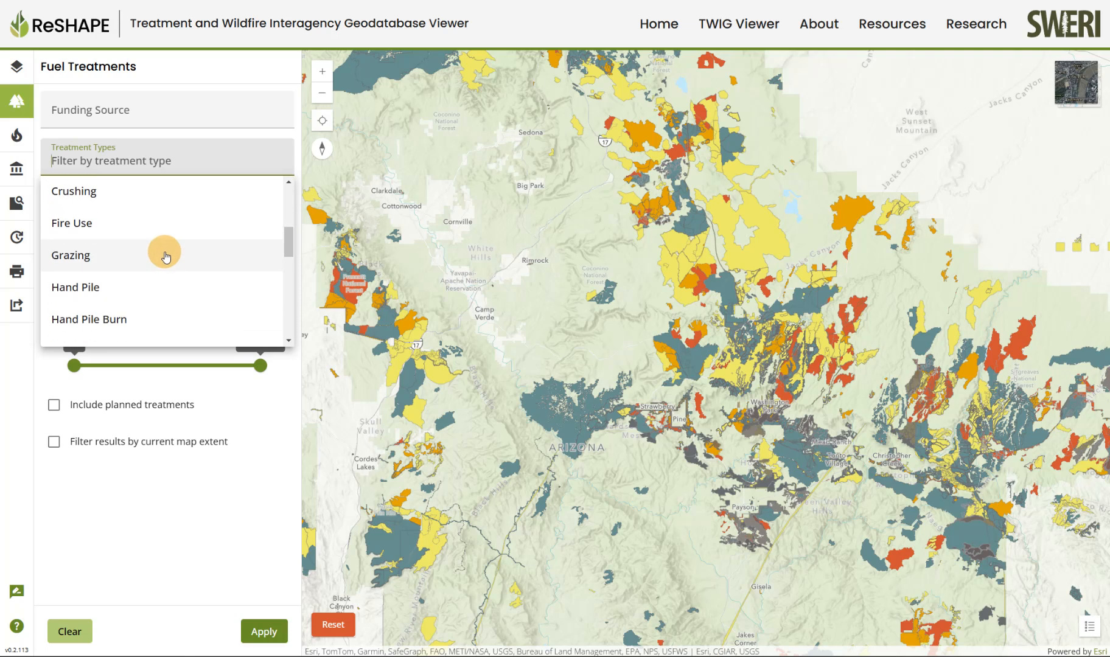
{"action": "scroll", "coordinate": [166, 258], "scroll_direction": "down", "scroll_amount": 3}
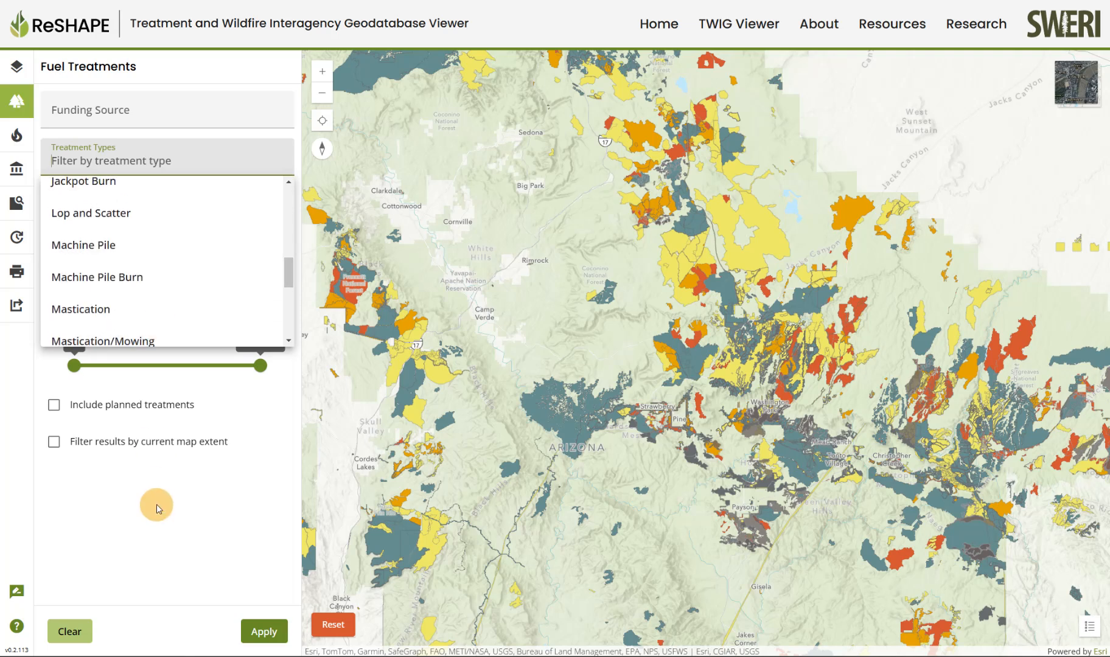
{"action": "left_click", "coordinate": [150, 483]}
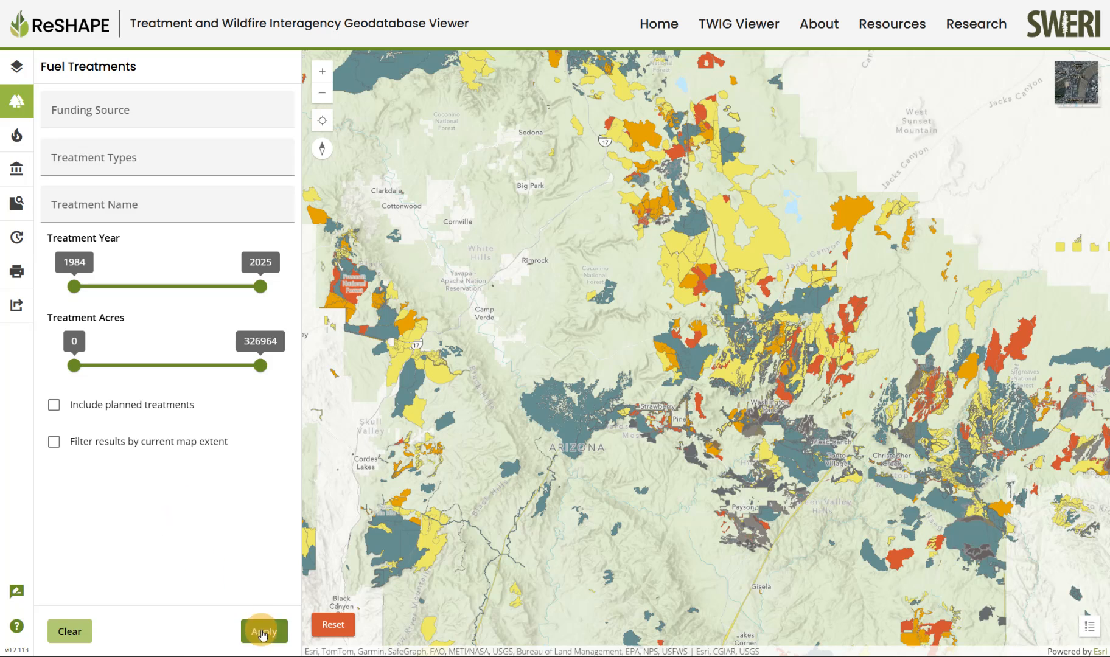
Step: Limit the fuel treatment results to the current map extent and apply the filter
{"action": "left_click", "coordinate": [171, 442]}
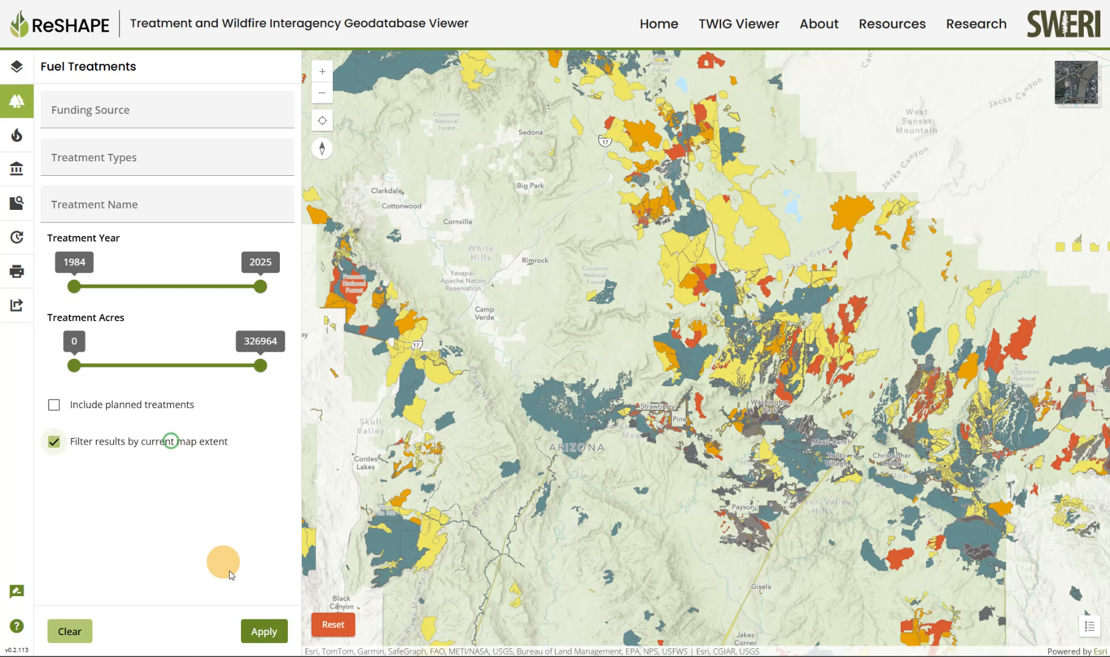
{"action": "left_click", "coordinate": [263, 633]}
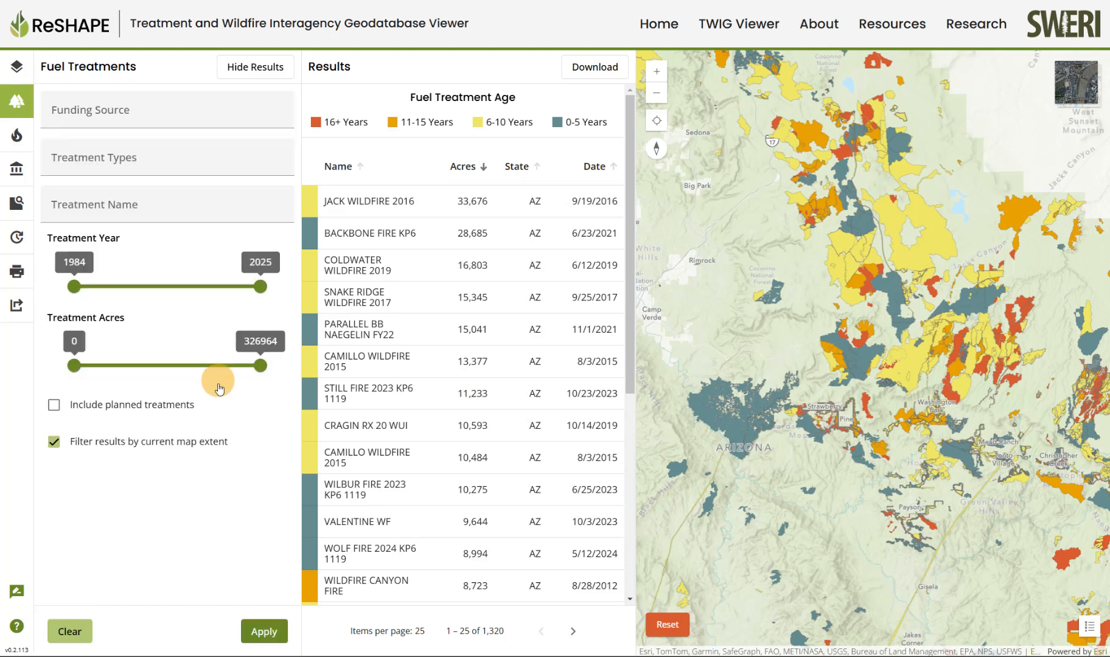
Step: Open the CRAGIN RX 20 WUI treatment details, review its recent and historical wildfire intersections, and return to the results list
{"action": "left_click", "coordinate": [414, 431]}
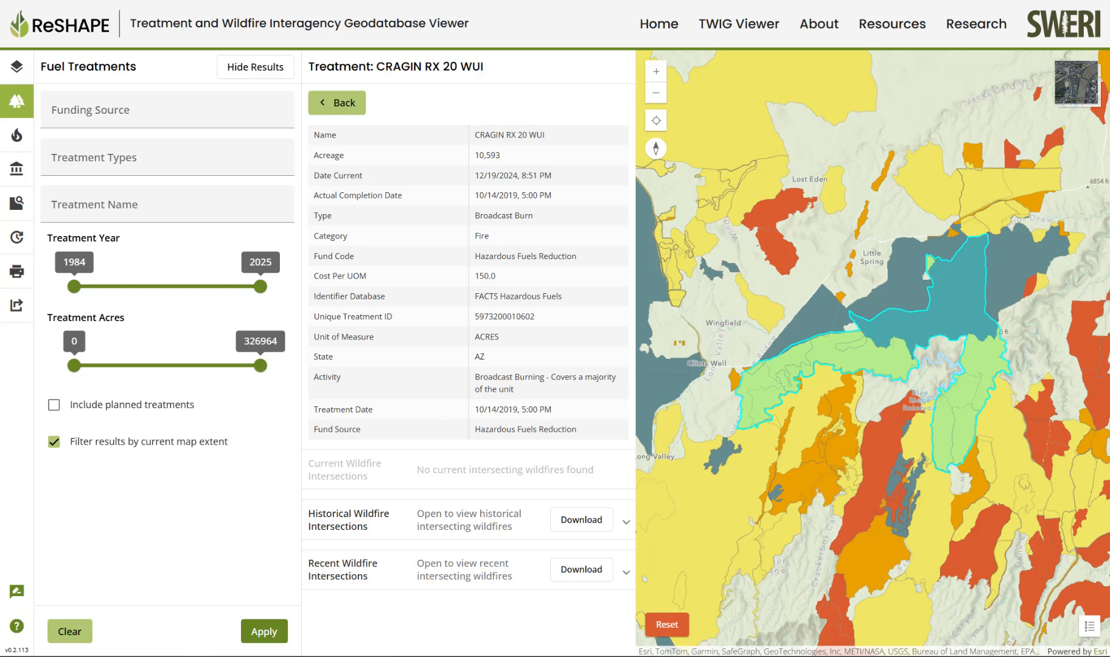
{"action": "left_click", "coordinate": [625, 572]}
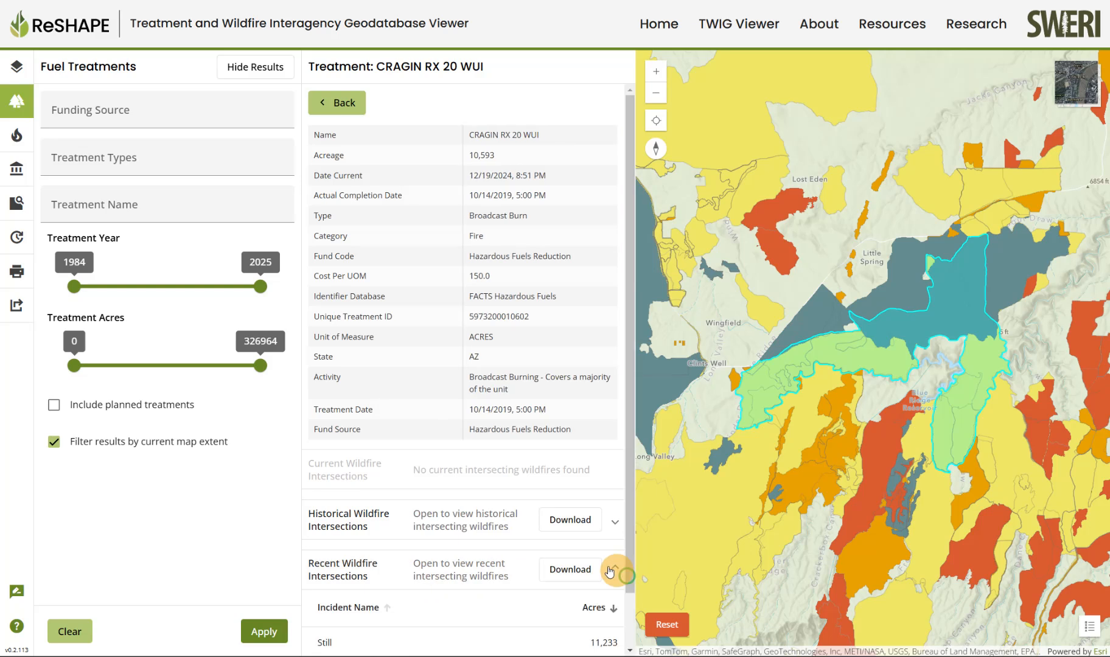
{"action": "scroll", "coordinate": [548, 548], "scroll_direction": "down", "scroll_amount": 1}
{"action": "left_click", "coordinate": [613, 466]}
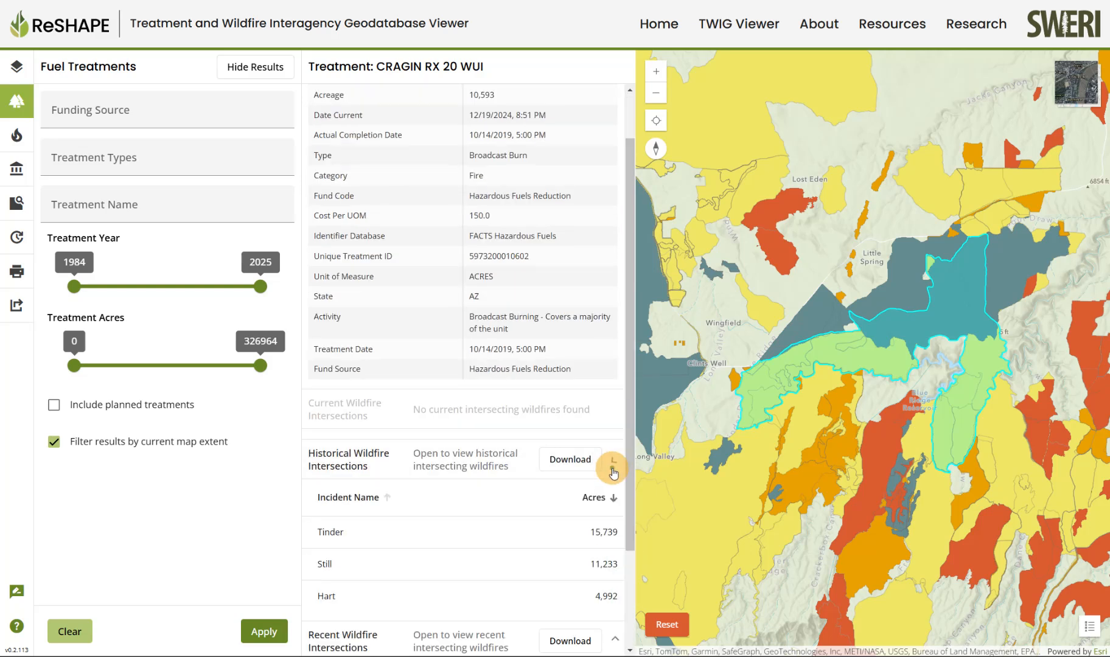
{"action": "left_click", "coordinate": [613, 468]}
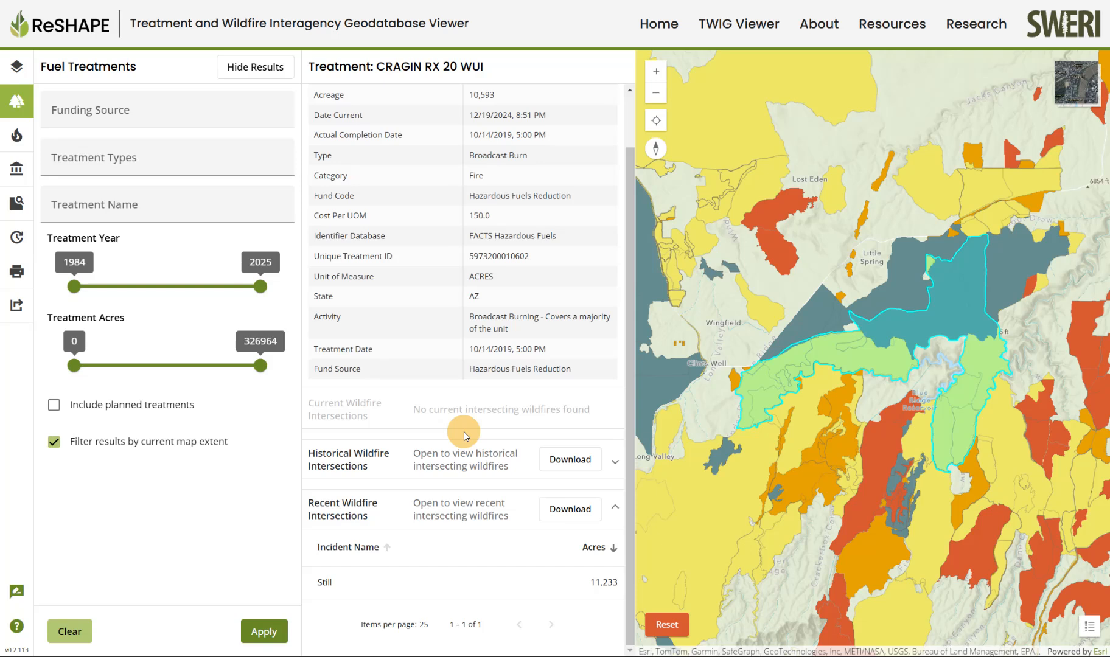
{"action": "left_click", "coordinate": [613, 511]}
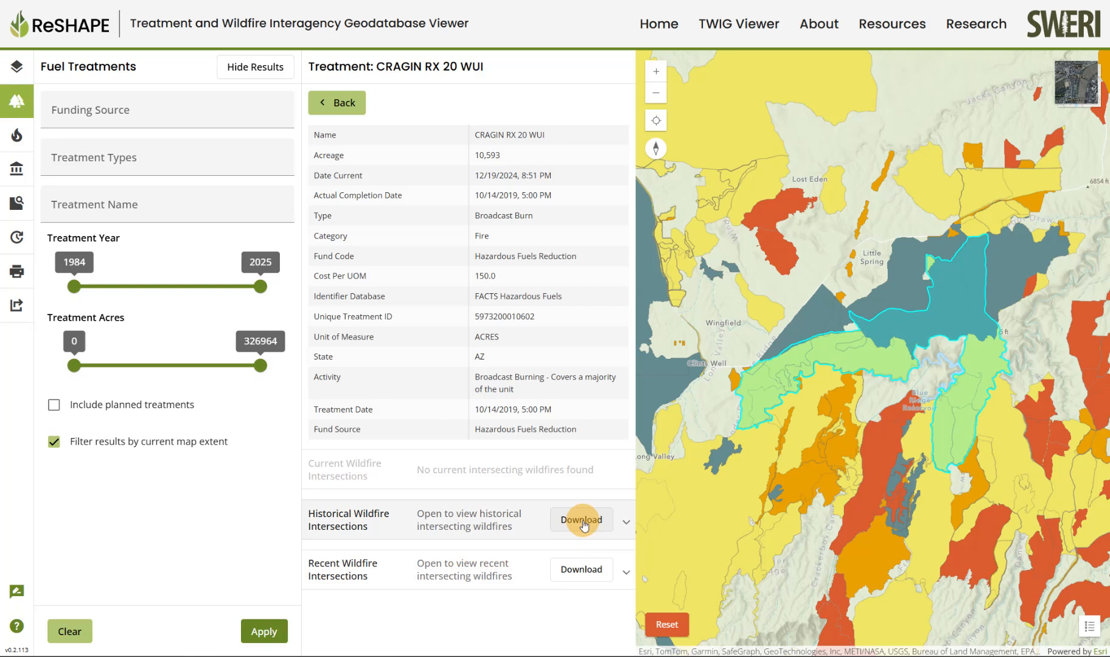
{"action": "left_click", "coordinate": [350, 109]}
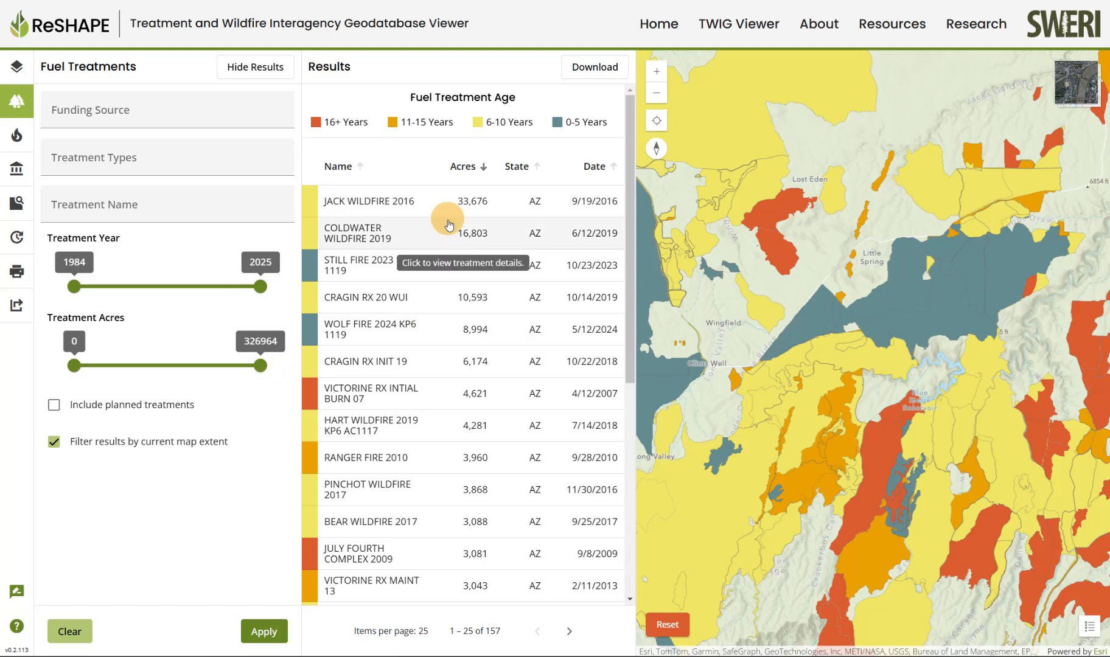
Step: Hide the results list and show the CRAGIN RX 20 WUI treatment's information from the map in a docked pop-up
{"action": "left_click", "coordinate": [258, 71]}
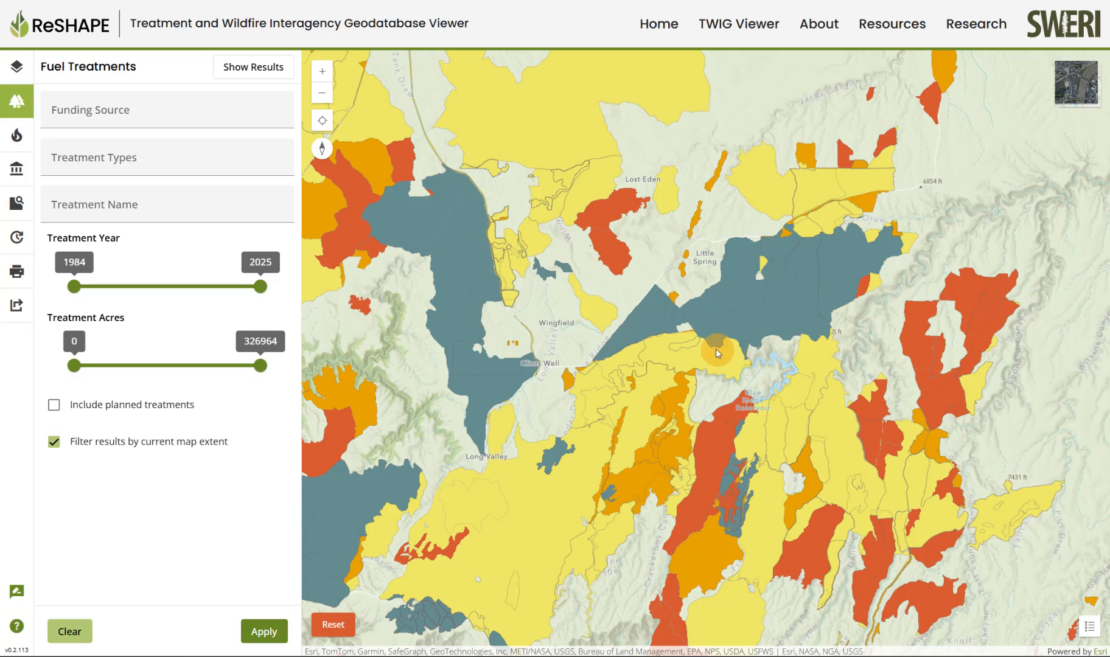
{"action": "left_click", "coordinate": [731, 368]}
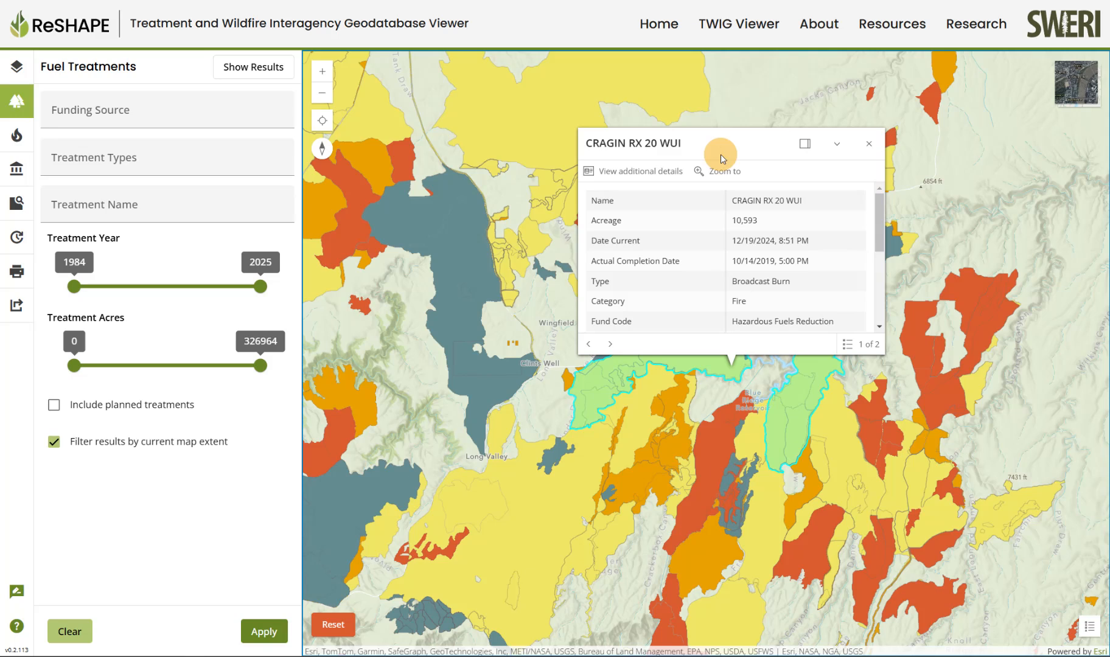
{"action": "left_click", "coordinate": [805, 148]}
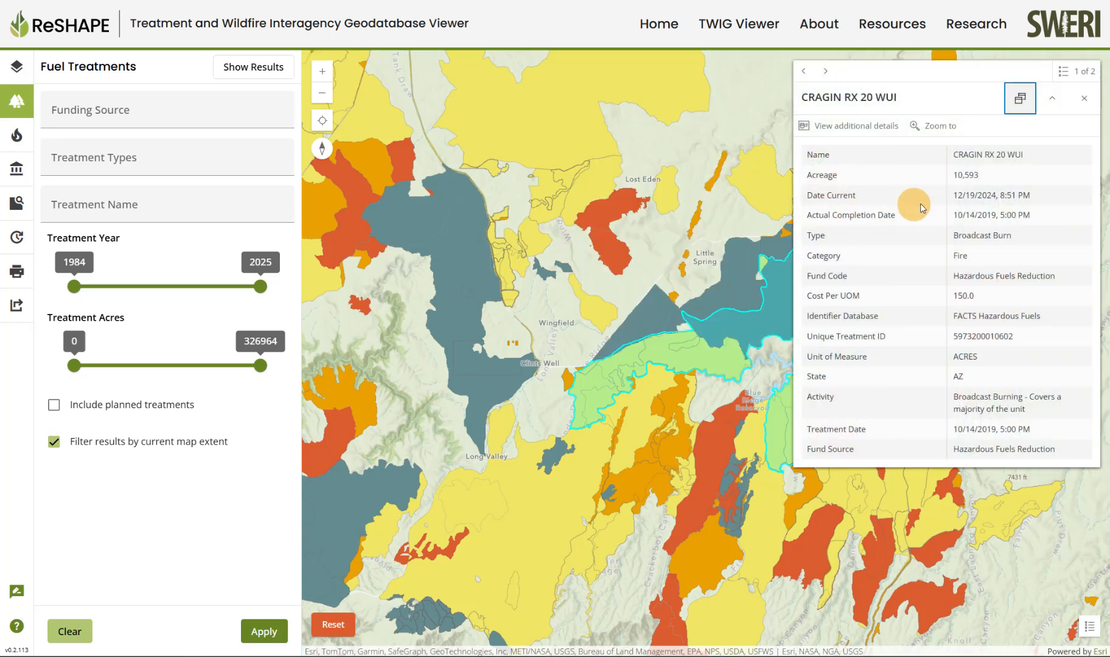
{"action": "left_click_drag", "start_coordinate": [678, 292], "coordinate": [527, 246]}
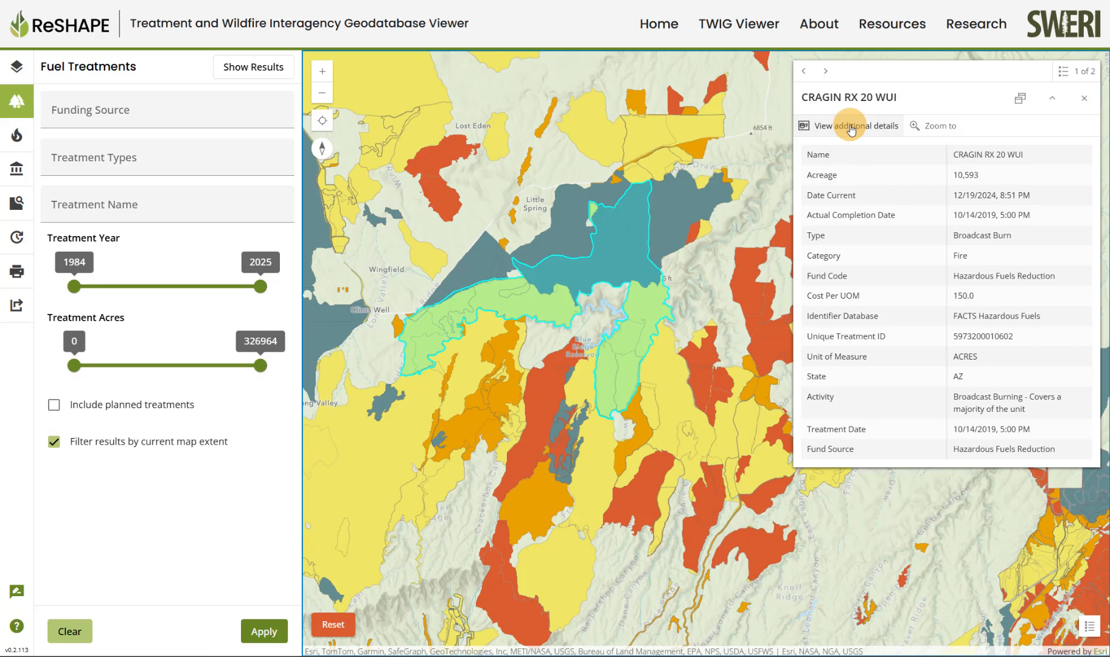
Step: View the additional details for CRAGIN RX 20 WUI from its pop-up, return to the results, and hide them
{"action": "left_click", "coordinate": [850, 128]}
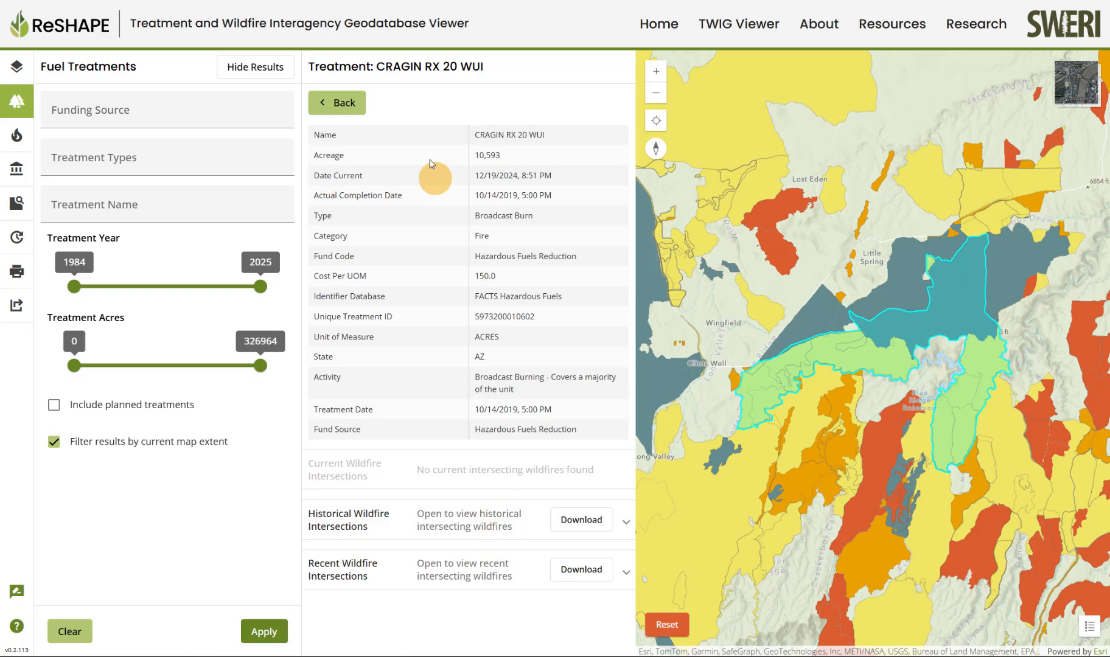
{"action": "left_click", "coordinate": [344, 105]}
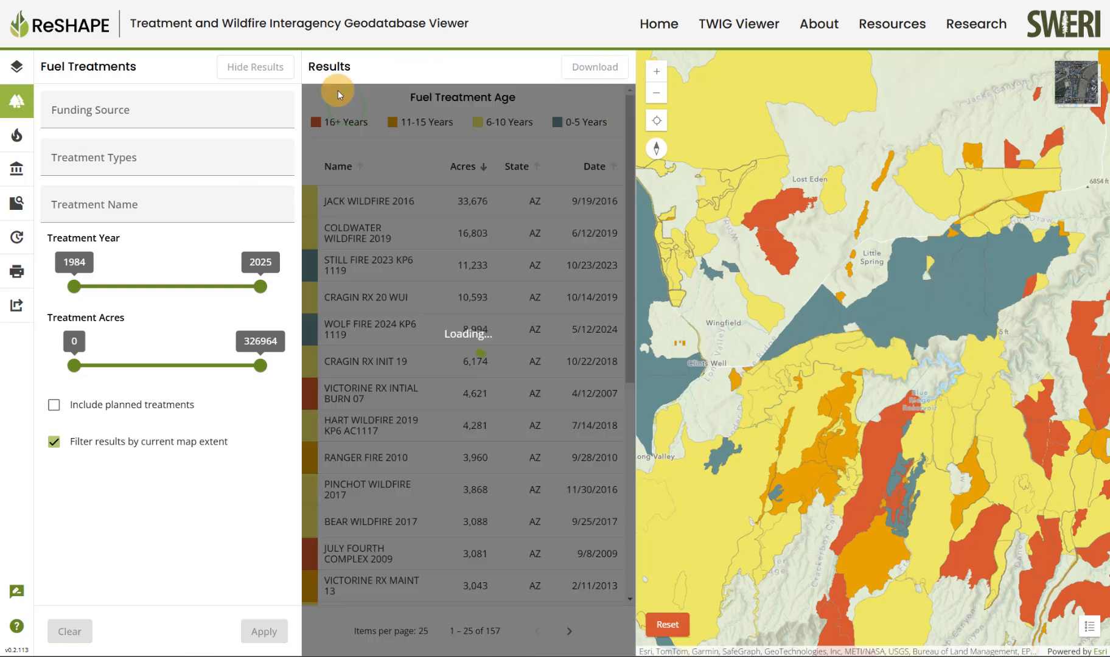
{"action": "left_click", "coordinate": [277, 72]}
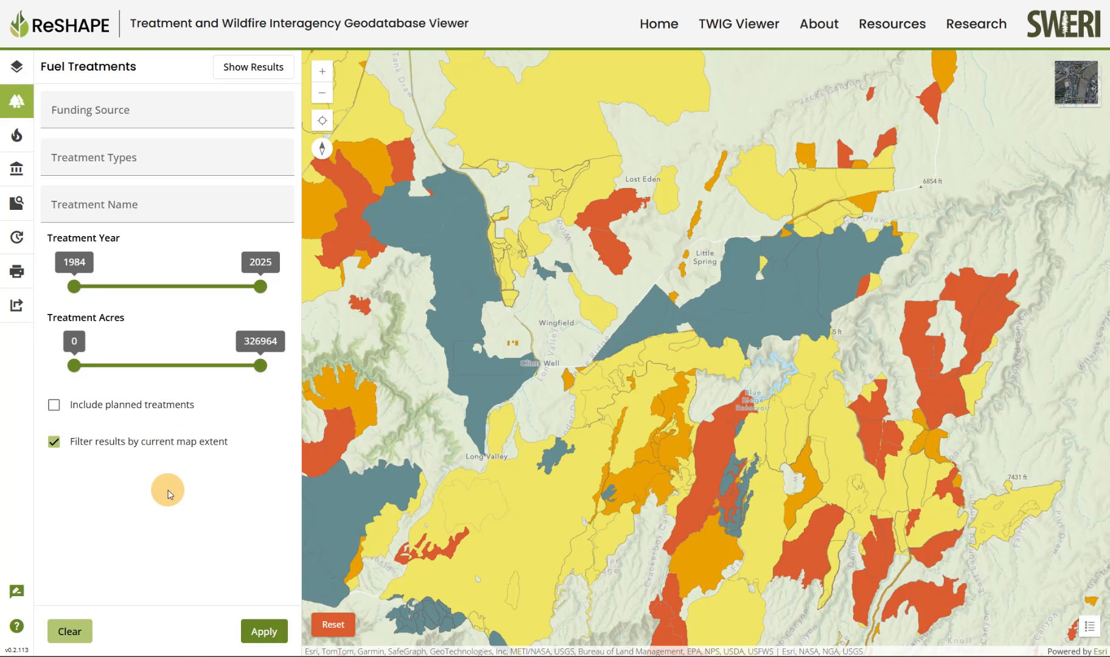
Step: Look through the treatment type and funding source options for a value to filter the treatments by
{"action": "left_click", "coordinate": [117, 155]}
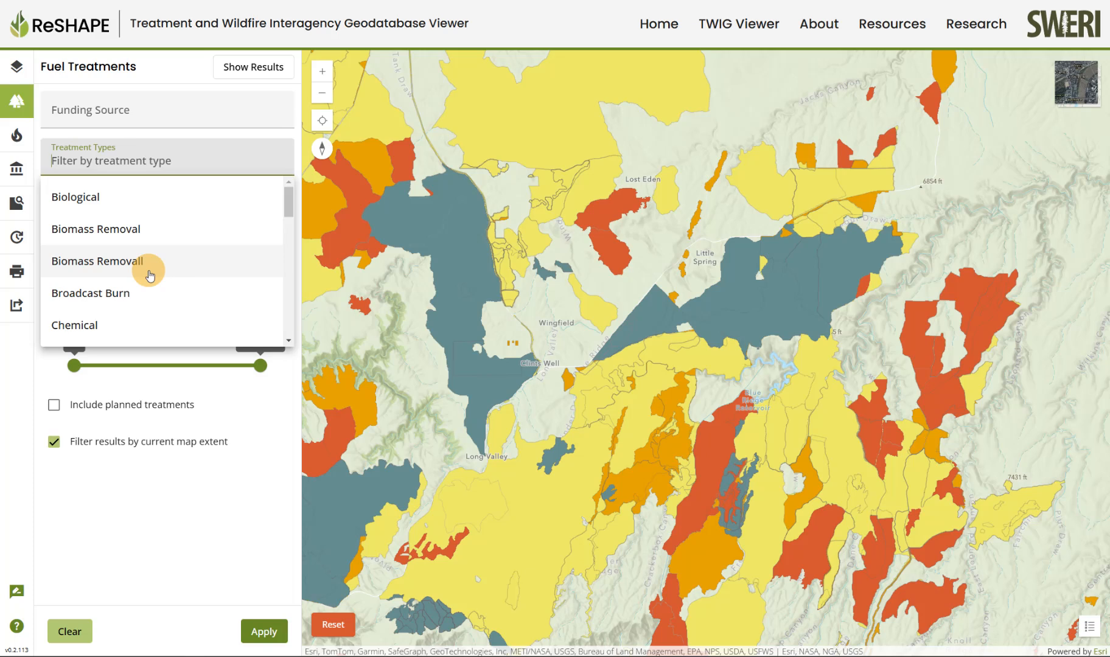
{"action": "left_click", "coordinate": [140, 108]}
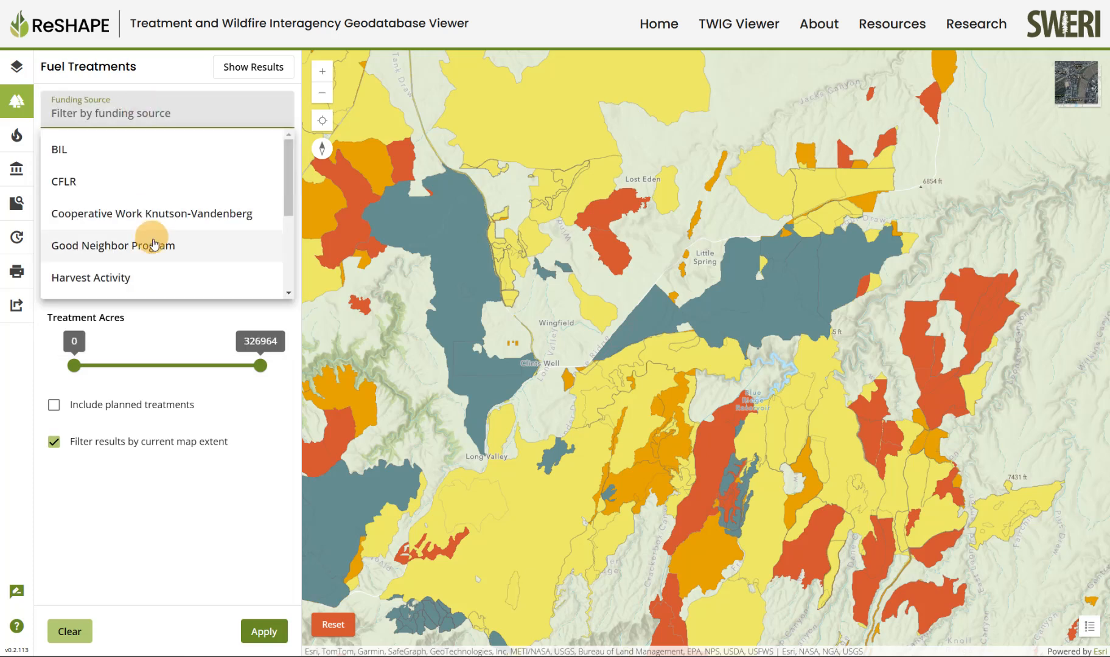
{"action": "scroll", "coordinate": [157, 247], "scroll_direction": "down", "scroll_amount": 3}
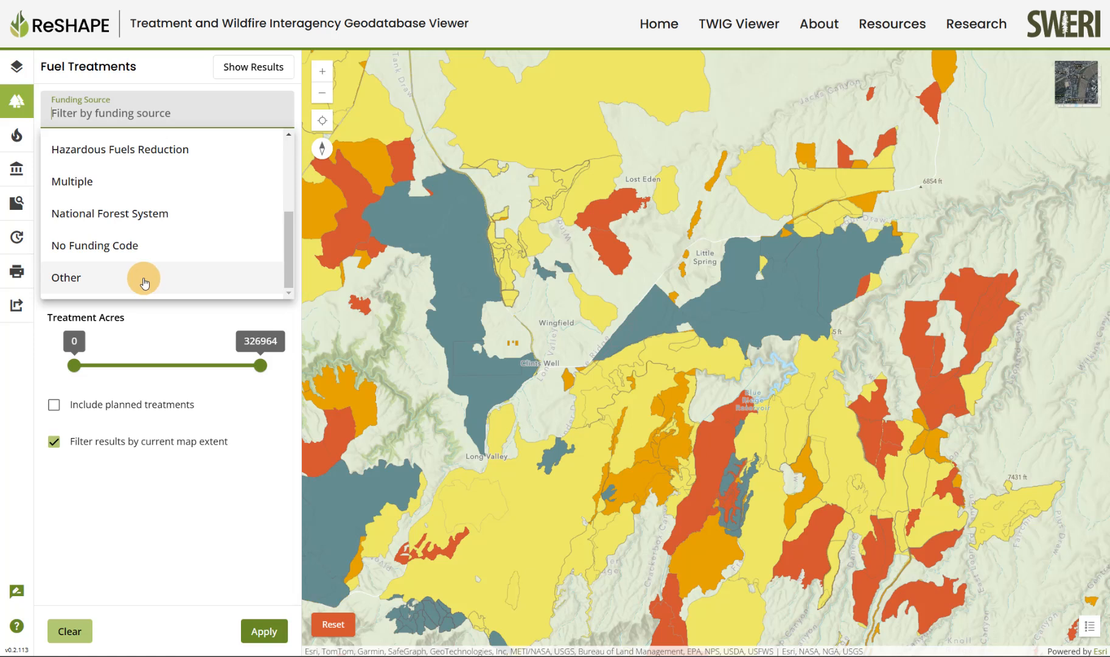
{"action": "scroll", "coordinate": [145, 243], "scroll_direction": "up", "scroll_amount": 3}
{"action": "scroll", "coordinate": [146, 224], "scroll_direction": "up", "scroll_amount": 2}
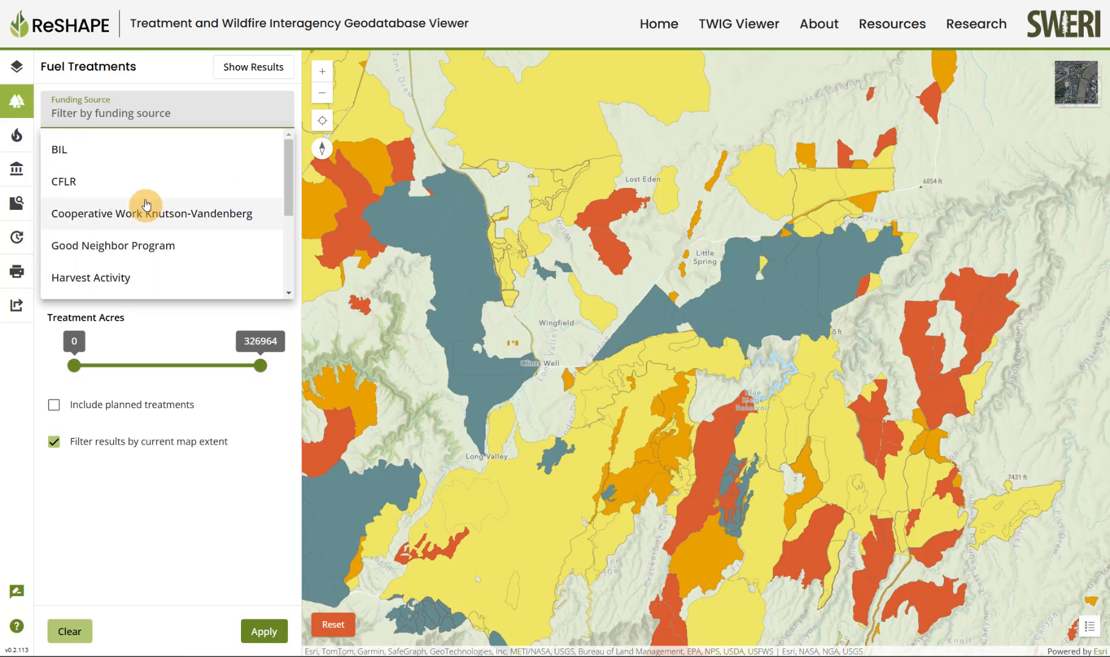